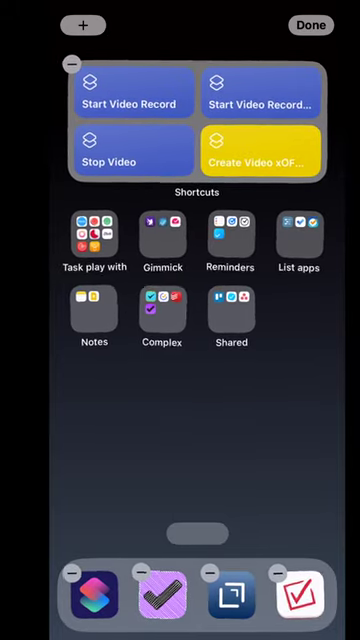
Open the Edit Pages overview of the nine pages to hide the bottom-left Shortcuts page.
left_click(197, 533)
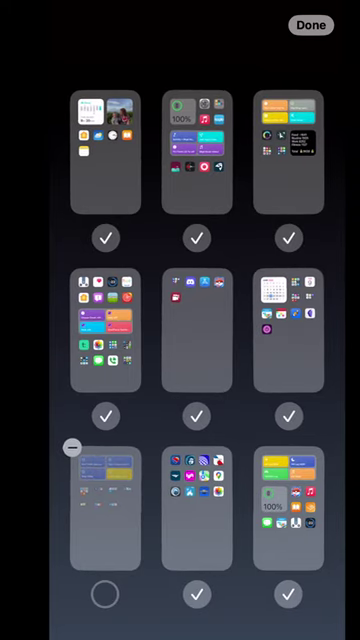
Close the page overview, exit jiggle mode, and browse remaining pages to the Discord page.
left_click(310, 25)
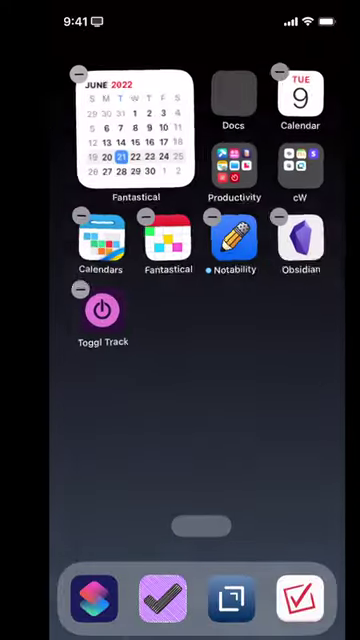
left_click(200, 420)
mouse_move(280, 400)
left_mouse_down()
mouse_move(80, 400)
mouse_move(280, 400)
left_mouse_up()
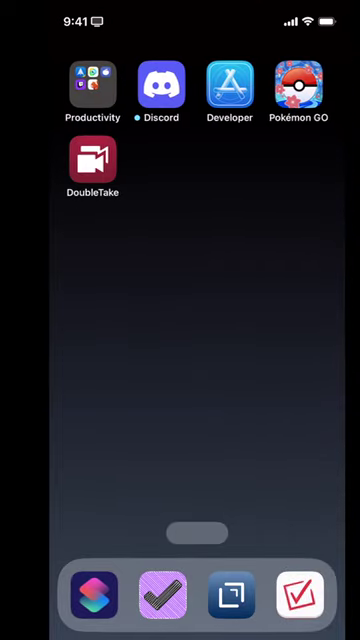